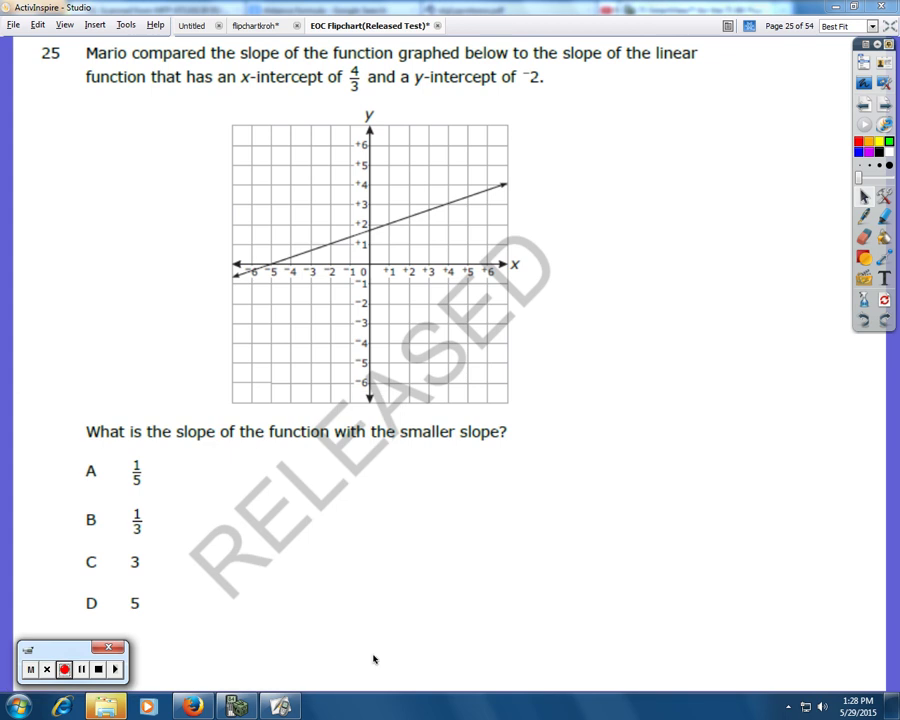
# Switch the pen ink colour to blue in the main toolbox.
pyautogui.click(375, 659)
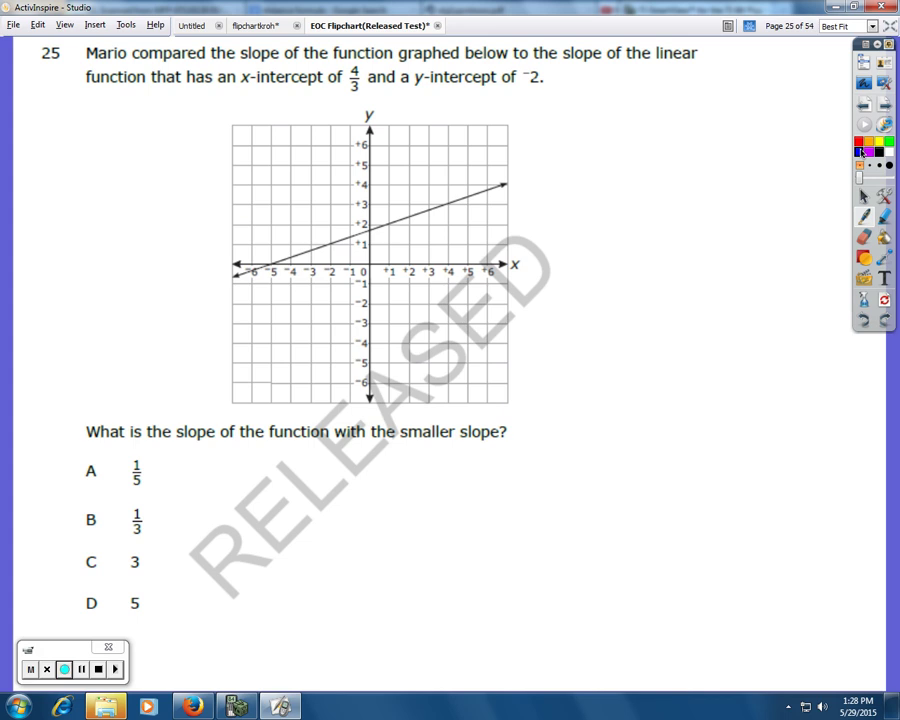
# Dot (-5, 0) and (-2, 1) and draw a slope triangle labelled +1 rise and +3 run.
pyautogui.click(271, 264)
pyautogui.click(328, 244)
pyautogui.moveTo(328, 244); pyautogui.dragTo(332, 244)
pyautogui.moveTo(269, 263)
pyautogui.mouseDown()
pyautogui.moveTo(269, 245)
pyautogui.moveTo(248, 252)
pyautogui.mouseUp()
pyautogui.moveTo(243, 247)
pyautogui.mouseDown()
pyautogui.moveTo(253, 258)
pyautogui.moveTo(330, 243)
pyautogui.moveTo(293, 233)
pyautogui.mouseUp()
pyautogui.moveTo(287, 227)
pyautogui.mouseDown()
pyautogui.moveTo(287, 239)
pyautogui.moveTo(297, 239)
pyautogui.mouseUp()
# Write m = rise/run = 1/3 beside the graph and 1 1/3 above the y-axis.
pyautogui.moveTo(28, 198)
pyautogui.mouseDown()
pyautogui.moveTo(44, 186)
pyautogui.moveTo(55, 199)
pyautogui.mouseUp()
pyautogui.moveTo(58, 181); pyautogui.dragTo(72, 185)
pyautogui.moveTo(79, 184)
pyautogui.mouseDown()
pyautogui.moveTo(88, 166)
pyautogui.moveTo(92, 184)
pyautogui.moveTo(127, 168)
pyautogui.moveTo(128, 185)
pyautogui.mouseUp()
pyautogui.moveTo(82, 196); pyautogui.dragTo(84, 212)
pyautogui.moveTo(84, 202)
pyautogui.mouseDown()
pyautogui.moveTo(96, 196)
pyautogui.moveTo(122, 216)
pyautogui.moveTo(148, 184)
pyautogui.mouseUp()
pyautogui.moveTo(134, 194); pyautogui.dragTo(149, 193)
pyautogui.moveTo(190, 157); pyautogui.dragTo(190, 181)
pyautogui.moveTo(174, 187); pyautogui.dragTo(198, 186)
pyautogui.moveTo(171, 196)
pyautogui.mouseDown()
pyautogui.moveTo(186, 204)
pyautogui.moveTo(172, 214)
pyautogui.mouseUp()
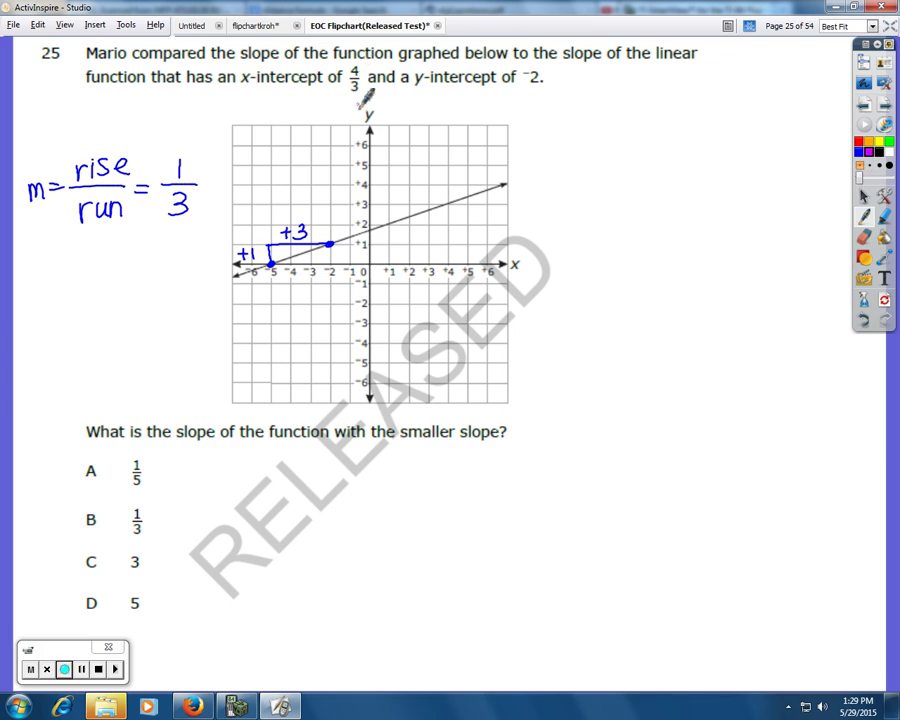
pyautogui.moveTo(340, 92)
pyautogui.mouseDown()
pyautogui.moveTo(336, 112)
pyautogui.moveTo(355, 100)
pyautogui.moveTo(357, 112)
pyautogui.mouseUp()
# In pink, dot the intercepts (1 1/3, 0) and (0, -2) and underline the y-intercept of ⁻2.
pyautogui.click(397, 264)
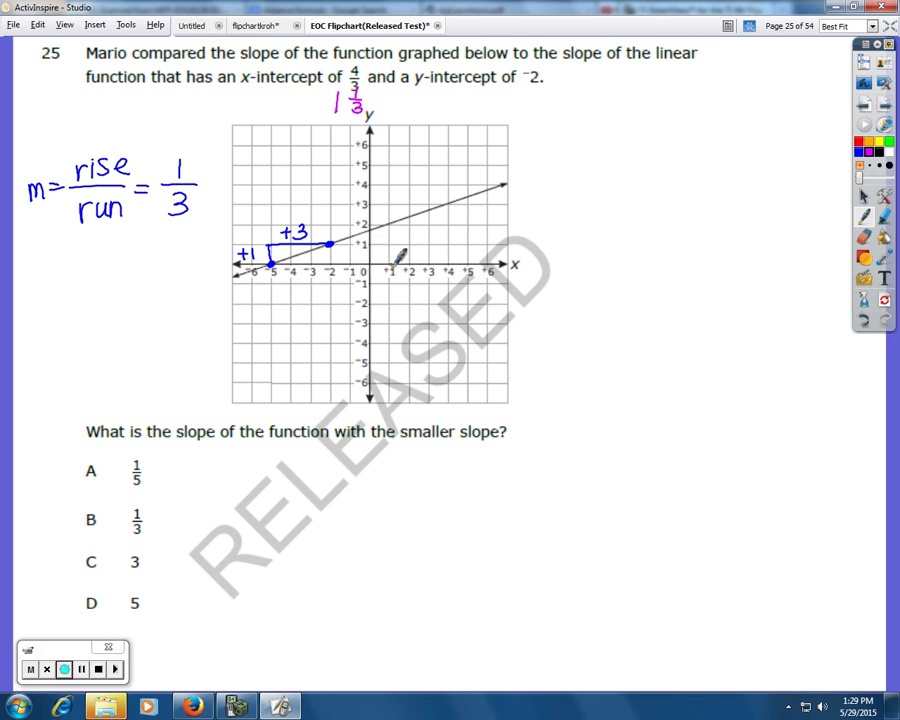
pyautogui.click(398, 264)
pyautogui.moveTo(414, 88); pyautogui.dragTo(552, 88)
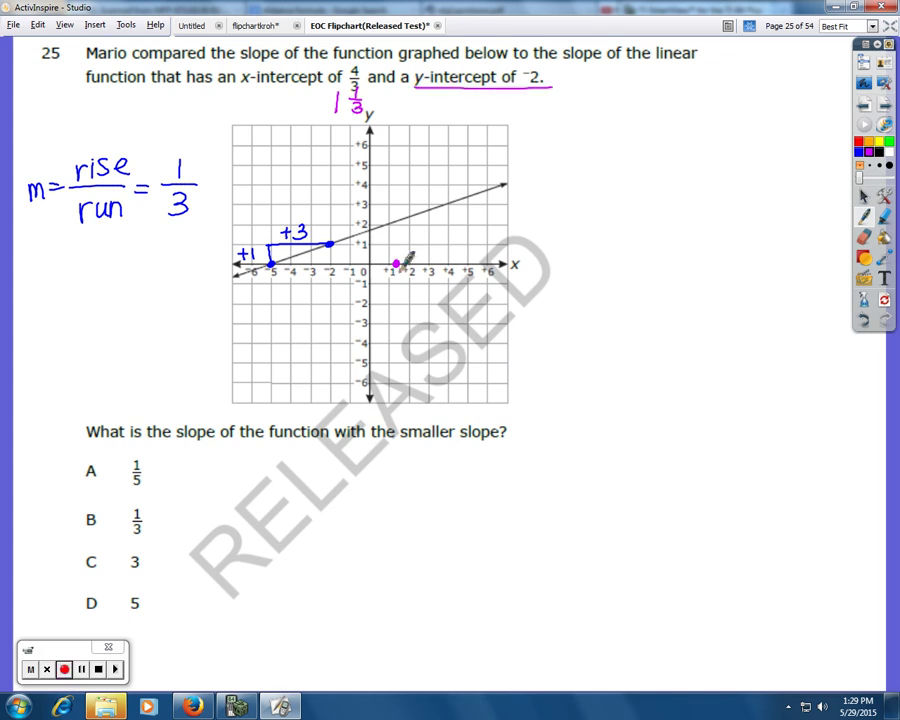
pyautogui.click(370, 304)
# Draw an arrowed pink line through both intercepts and write 'steeper = bigger'.
pyautogui.moveTo(451, 181); pyautogui.dragTo(322, 393)
pyautogui.moveTo(320, 368); pyautogui.dragTo(340, 380)
pyautogui.moveTo(437, 185); pyautogui.dragTo(462, 190)
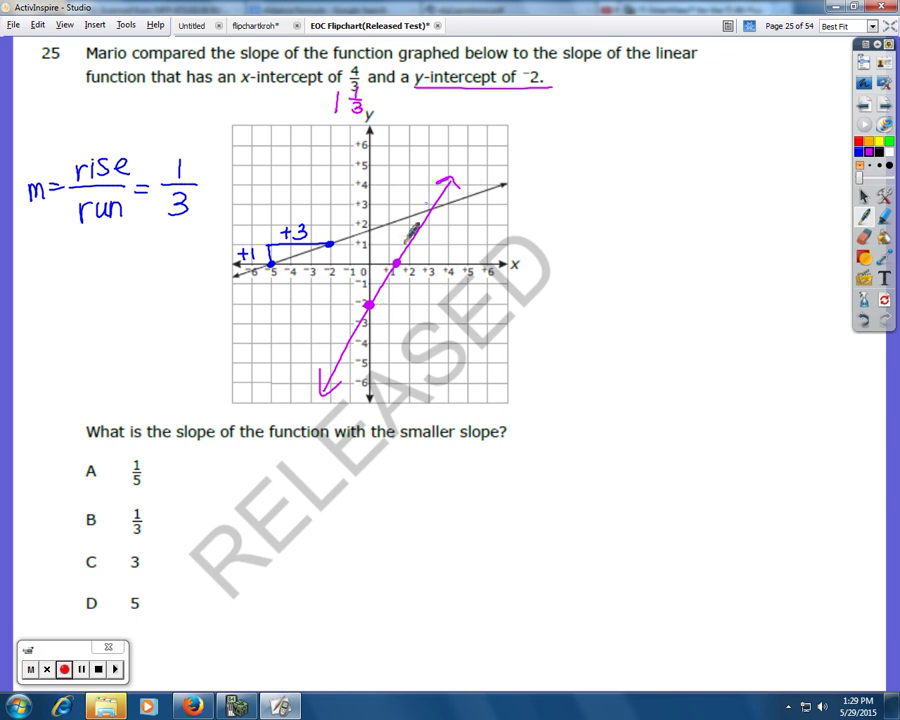
pyautogui.moveTo(467, 146); pyautogui.dragTo(455, 166)
pyautogui.moveTo(476, 140); pyautogui.dragTo(478, 160)
pyautogui.moveTo(470, 150)
pyautogui.mouseDown()
pyautogui.moveTo(604, 120)
pyautogui.moveTo(631, 122)
pyautogui.moveTo(632, 147)
pyautogui.moveTo(644, 125)
pyautogui.moveTo(684, 106)
pyautogui.mouseUp()
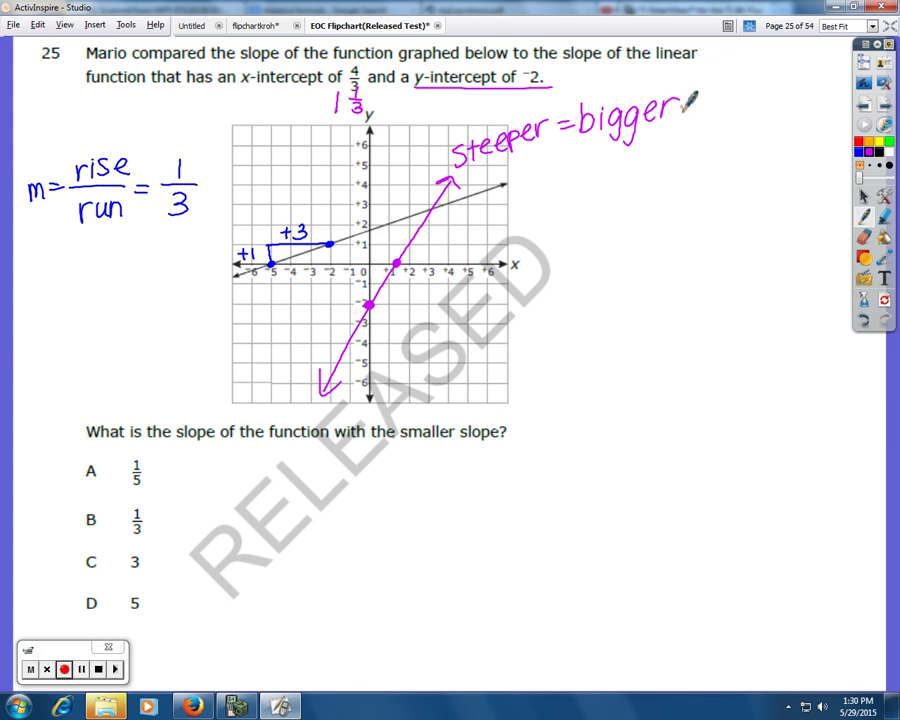
# Circle 'smaller slope', the 1/3 result and answer choice B, then move to page 26.
pyautogui.moveTo(398, 424)
pyautogui.mouseDown()
pyautogui.moveTo(431, 469)
pyautogui.moveTo(380, 450)
pyautogui.mouseUp()
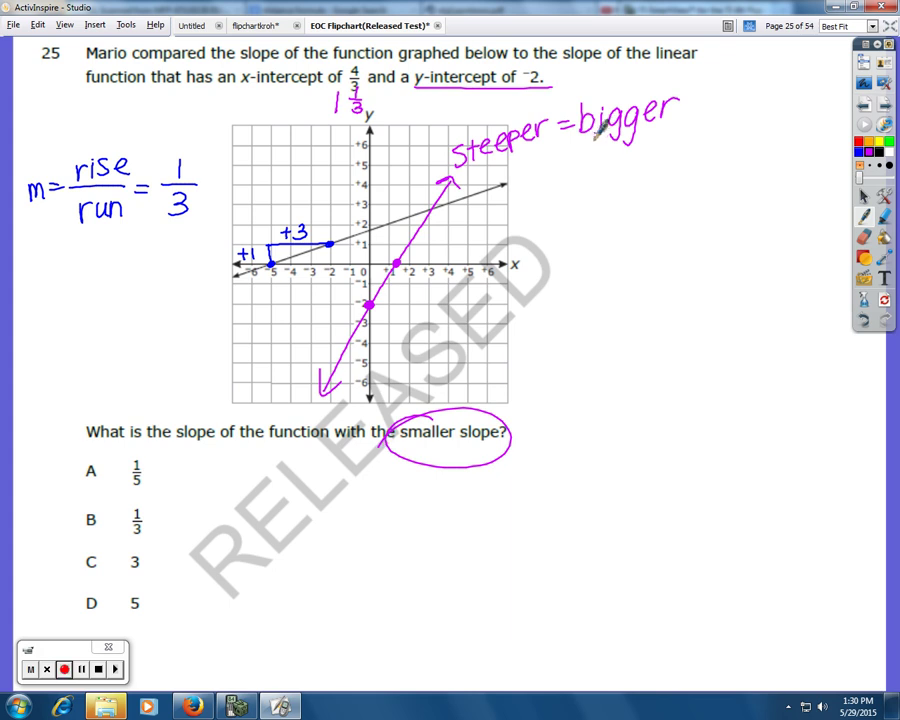
pyautogui.moveTo(160, 148)
pyautogui.mouseDown()
pyautogui.moveTo(219, 157)
pyautogui.moveTo(163, 150)
pyautogui.mouseUp()
pyautogui.moveTo(160, 490)
pyautogui.mouseDown()
pyautogui.moveTo(70, 540)
pyautogui.moveTo(173, 529)
pyautogui.moveTo(104, 500)
pyautogui.mouseUp()
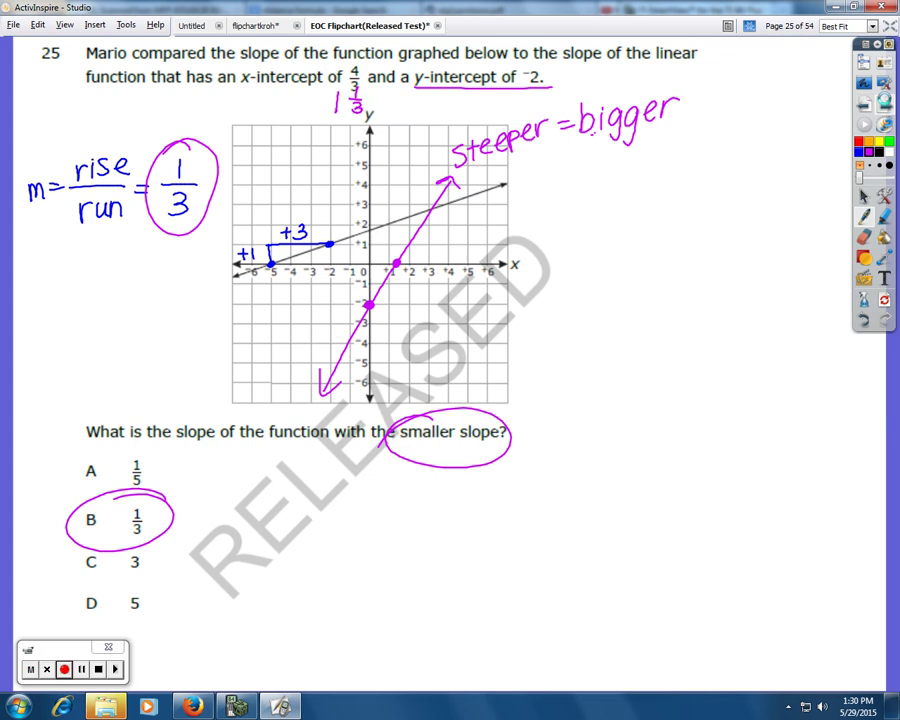
pyautogui.click(885, 104)
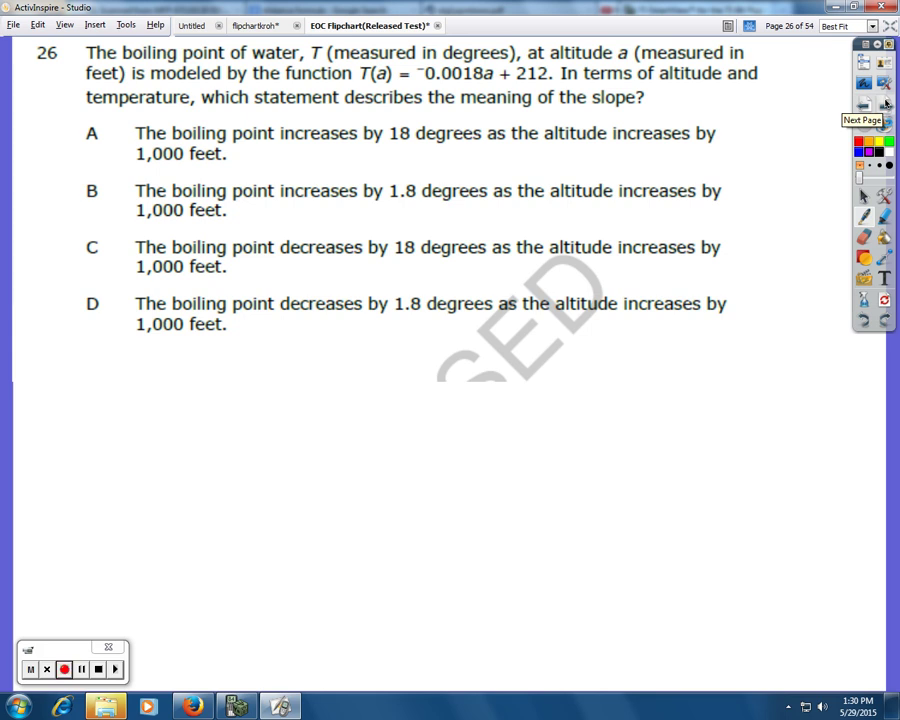
# Outline the function T(a) = ⁻0.0018a + 212 in magenta ink.
pyautogui.moveTo(350, 84)
pyautogui.mouseDown()
pyautogui.moveTo(532, 90)
pyautogui.moveTo(562, 78)
pyautogui.moveTo(550, 55)
pyautogui.moveTo(395, 52)
pyautogui.moveTo(352, 68)
pyautogui.mouseUp()
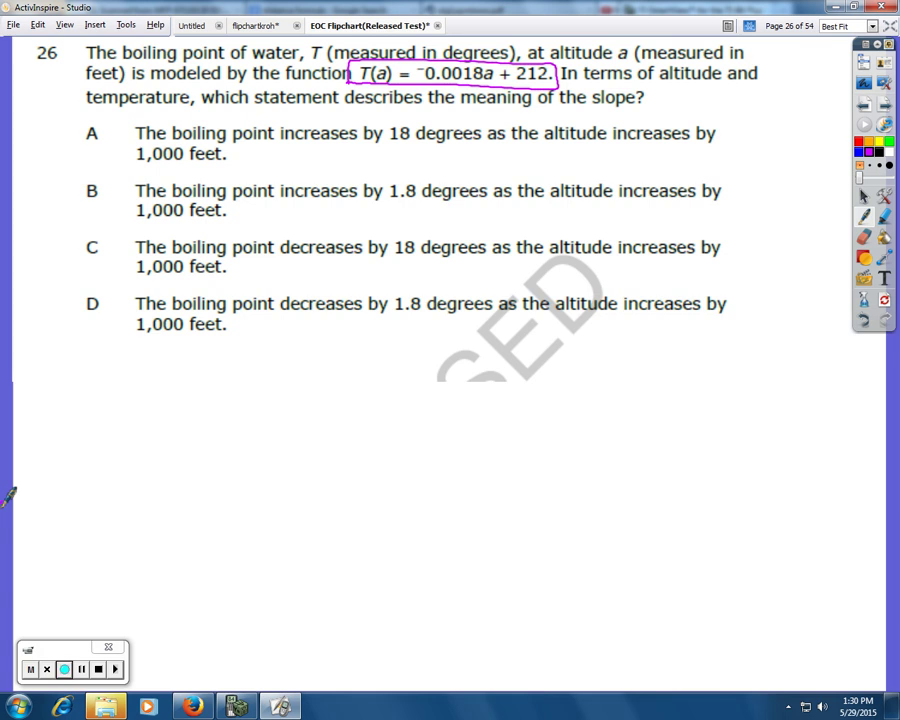
# Handwrite Temp = -0.0018(alt) + 212 below the answer choices.
pyautogui.moveTo(243, 365)
pyautogui.mouseDown()
pyautogui.moveTo(278, 390)
pyautogui.moveTo(315, 388)
pyautogui.moveTo(321, 368)
pyautogui.moveTo(319, 382)
pyautogui.moveTo(349, 382)
pyautogui.moveTo(390, 366)
pyautogui.moveTo(393, 382)
pyautogui.moveTo(398, 360)
pyautogui.moveTo(413, 382)
pyautogui.moveTo(428, 372)
pyautogui.moveTo(435, 386)
pyautogui.moveTo(435, 360)
pyautogui.moveTo(465, 360)
pyautogui.moveTo(465, 378)
pyautogui.moveTo(478, 372)
pyautogui.moveTo(508, 397)
pyautogui.moveTo(542, 390)
pyautogui.mouseUp()
pyautogui.click(388, 368)
pyautogui.click(420, 386)
pyautogui.moveTo(535, 380); pyautogui.dragTo(549, 379)
pyautogui.moveTo(558, 364)
pyautogui.mouseDown()
pyautogui.moveTo(566, 384)
pyautogui.moveTo(578, 385)
pyautogui.mouseUp()
pyautogui.moveTo(570, 376); pyautogui.dragTo(586, 376)
pyautogui.moveTo(590, 369); pyautogui.dragTo(607, 390)
pyautogui.moveTo(613, 366)
pyautogui.mouseDown()
pyautogui.moveTo(614, 390)
pyautogui.moveTo(647, 392)
pyautogui.mouseUp()
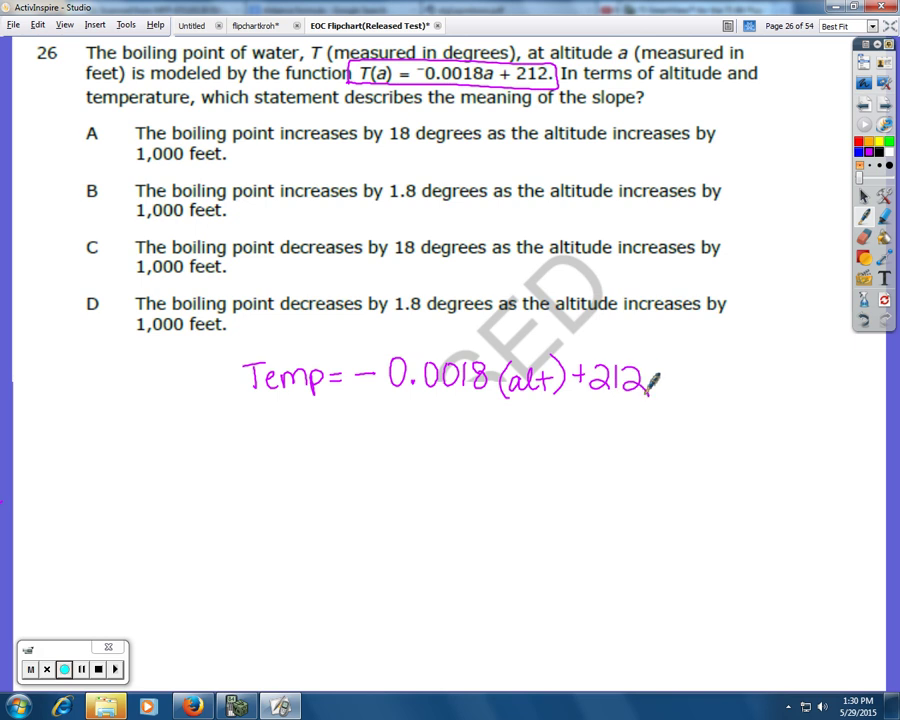
# Resume the lesson recording and underline 'decreases' in choices C and D.
pyautogui.click(66, 678)
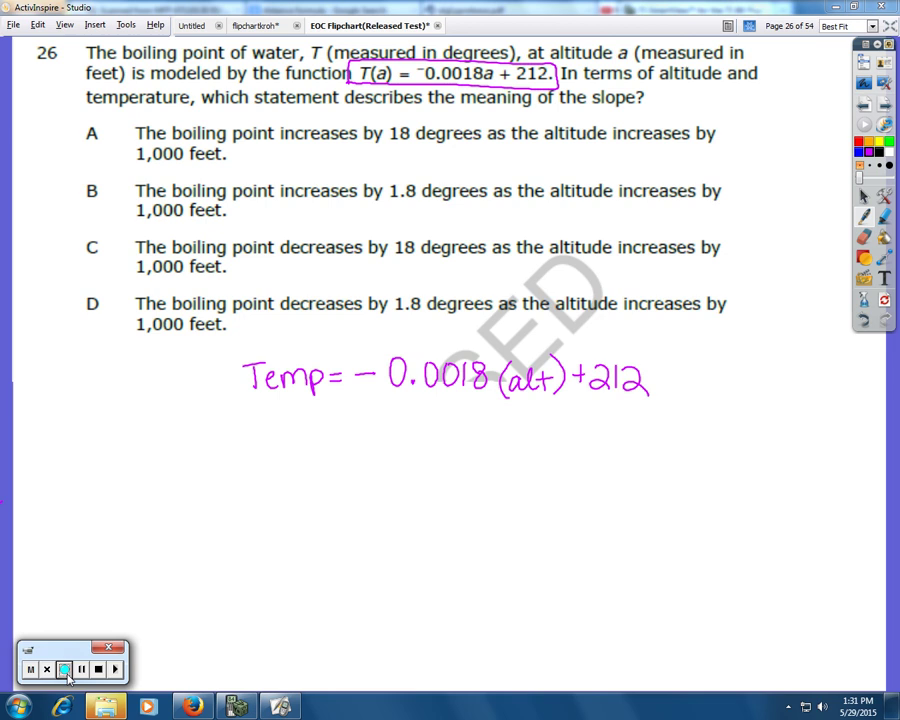
pyautogui.moveTo(282, 262); pyautogui.dragTo(355, 260)
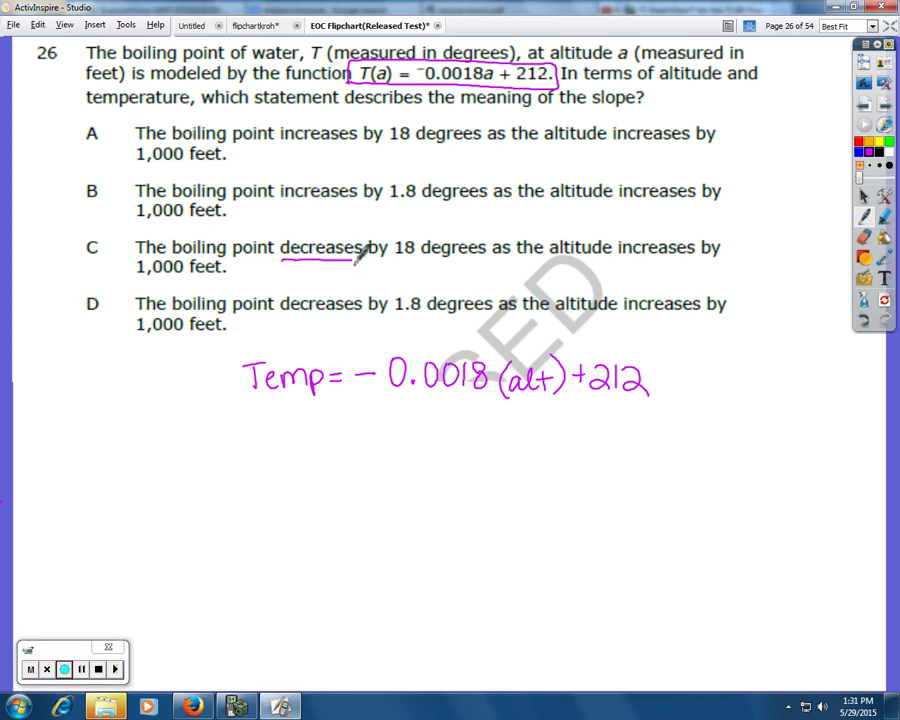
pyautogui.moveTo(283, 322); pyautogui.dragTo(355, 320)
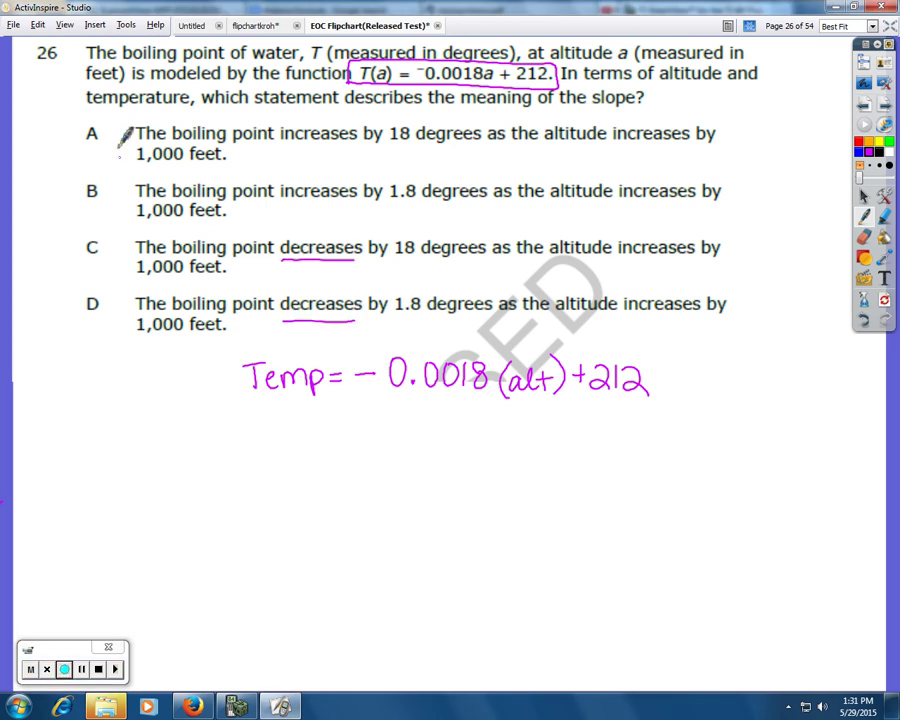